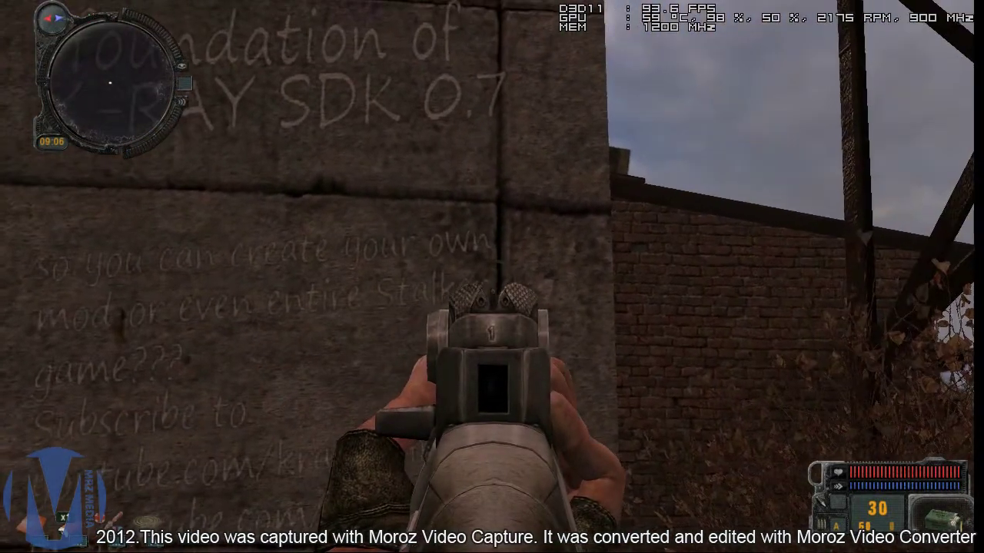
# Walk up to the SDK 0.7 wall inscription, fire at it, reload and switch weapons.
pyautogui.press('w')
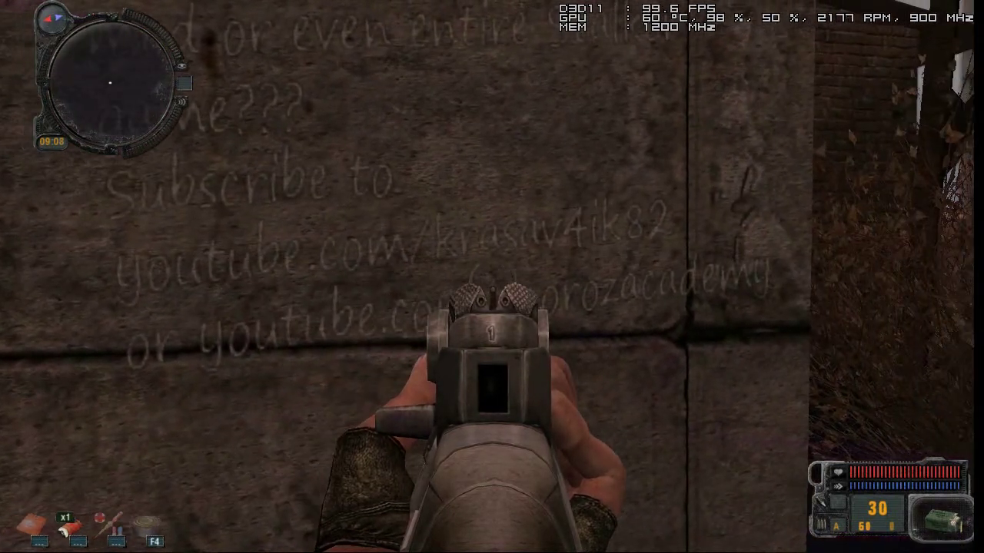
pyautogui.press('w')
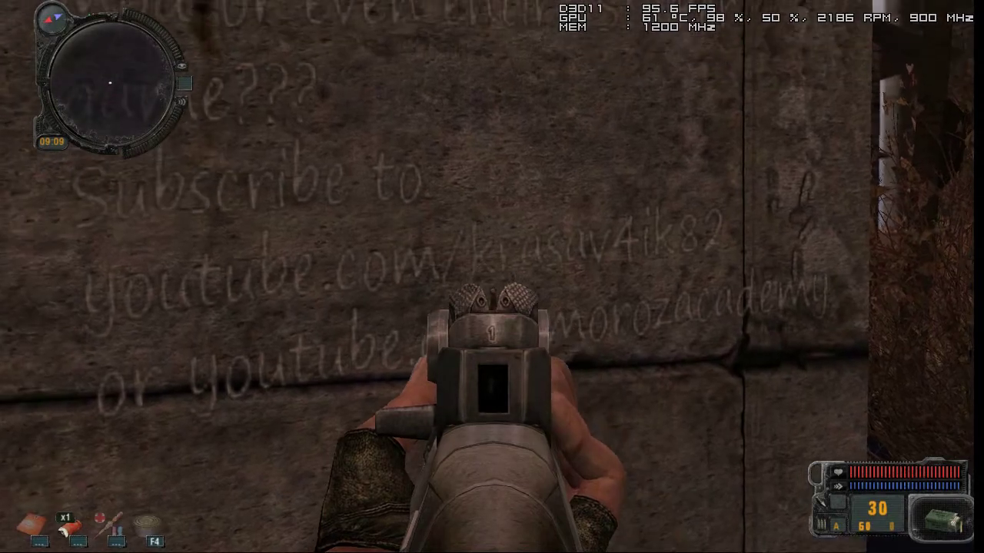
pyautogui.moveTo(492, 277); pyautogui.dragTo(492, 276)
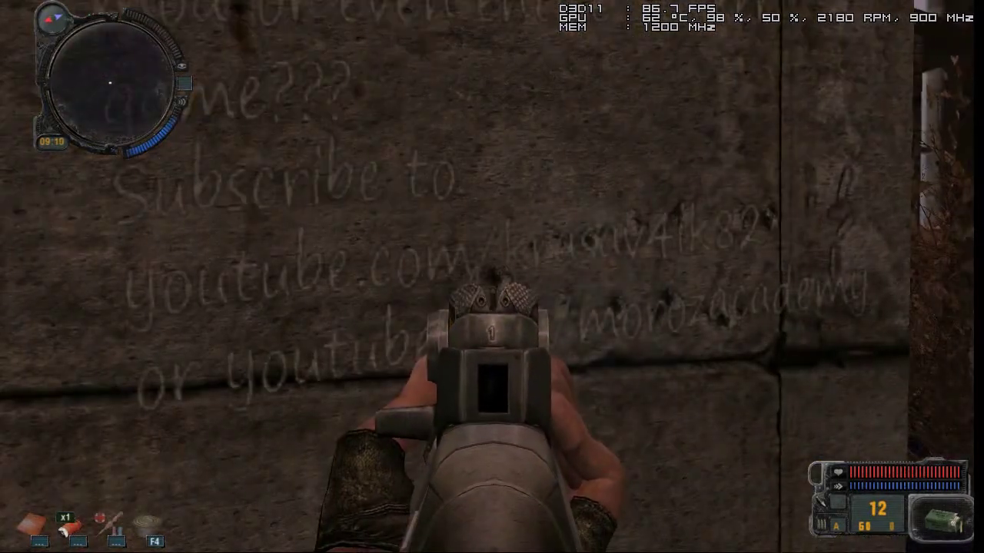
pyautogui.press('r')
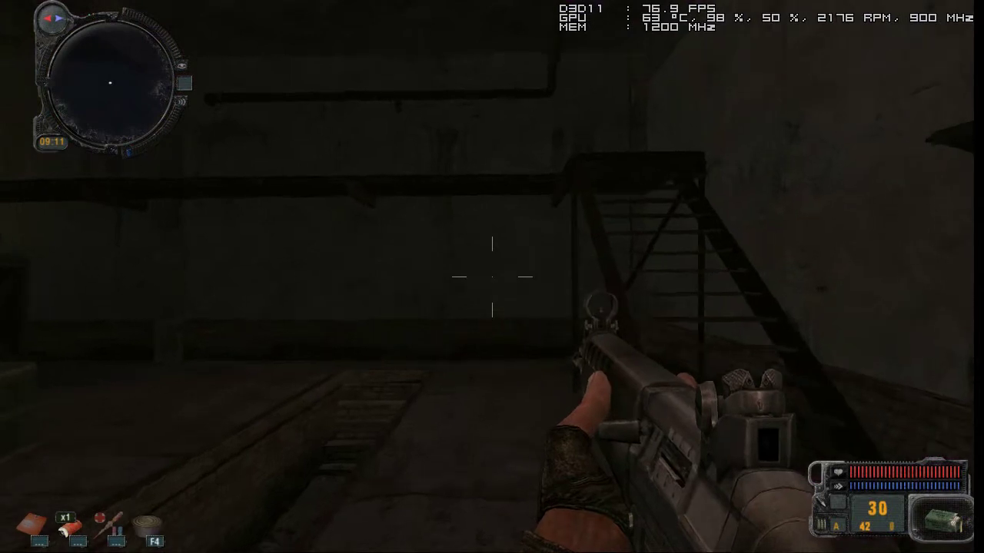
pyautogui.rightClick(492, 277)
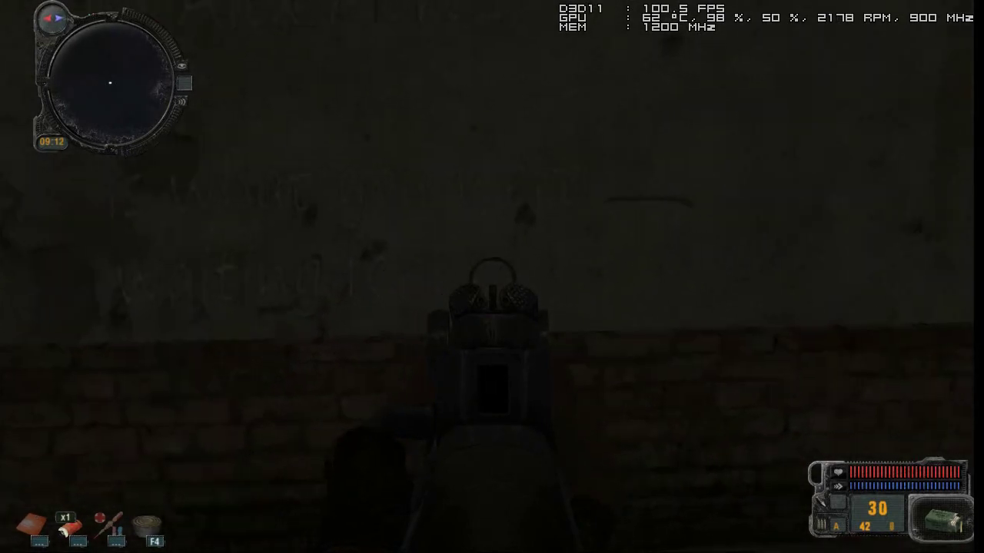
pyautogui.rightClick(492, 276)
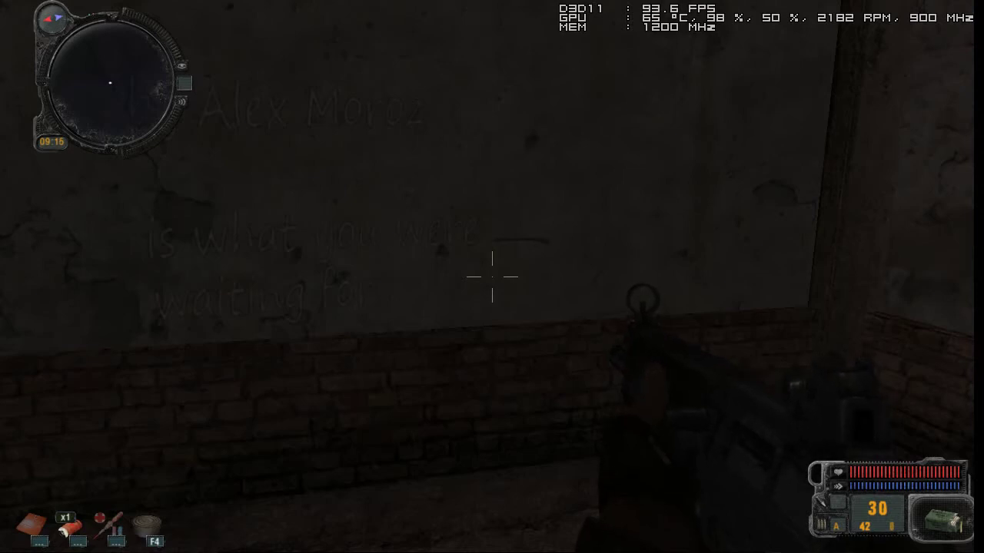
pyautogui.press('r')
pyautogui.press('3')
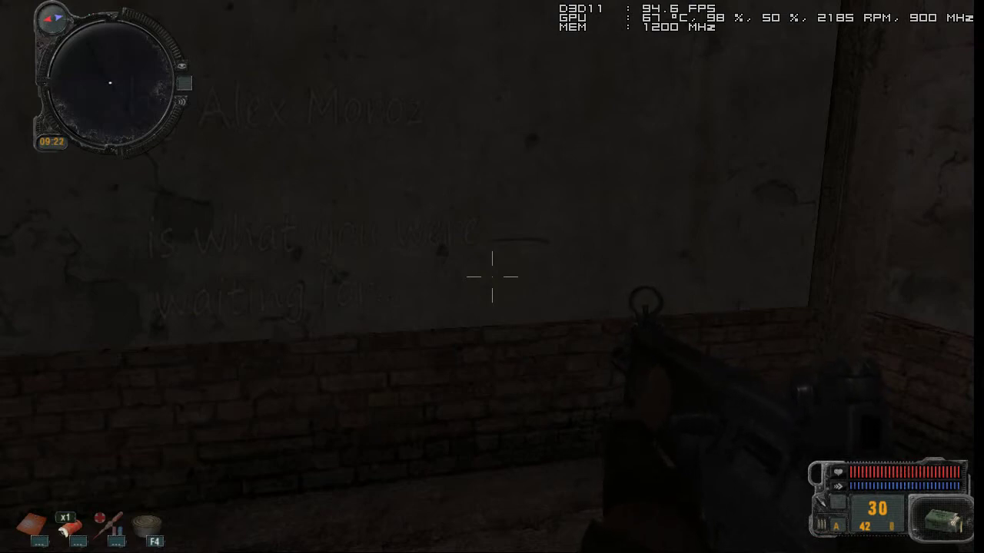
# Walk through the lit doorway into the pipe room and aim at the X-Ray logo text.
pyautogui.moveTo(492, 276)
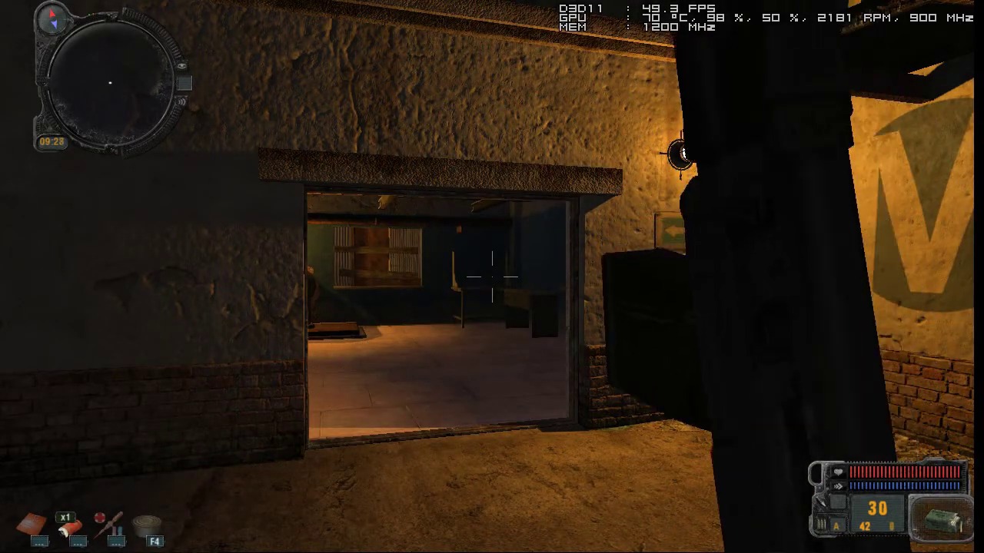
pyautogui.press('w')
pyautogui.press('w')
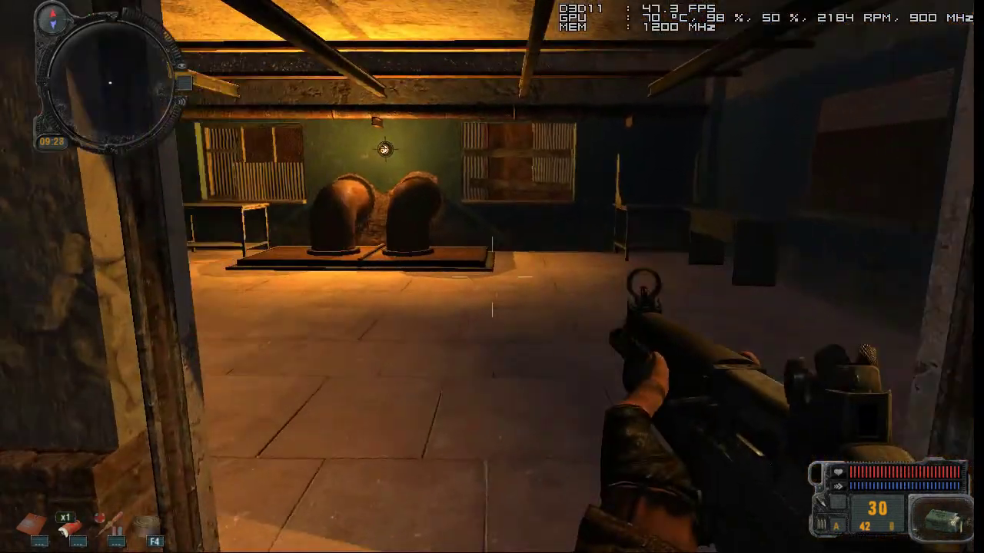
pyautogui.press('w')
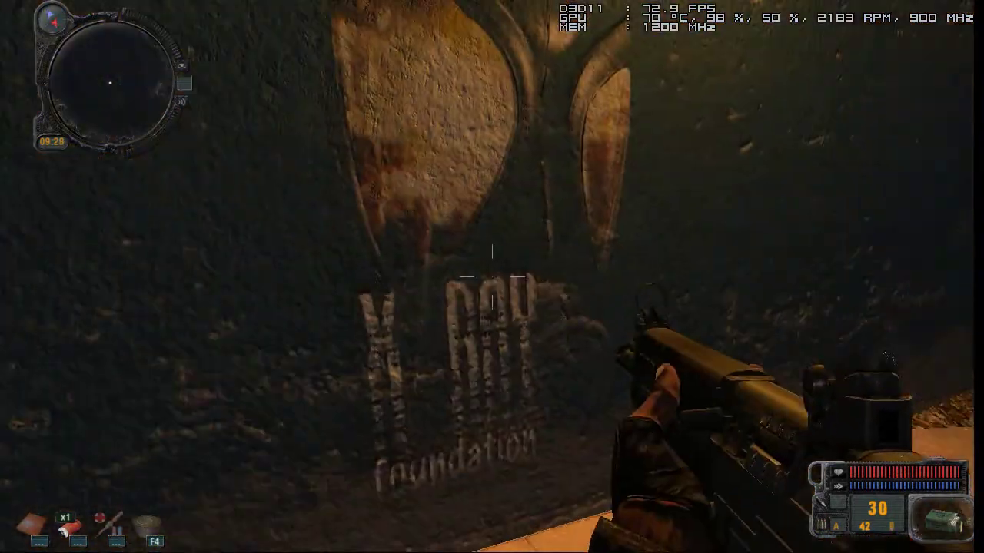
pyautogui.rightClick(491, 277)
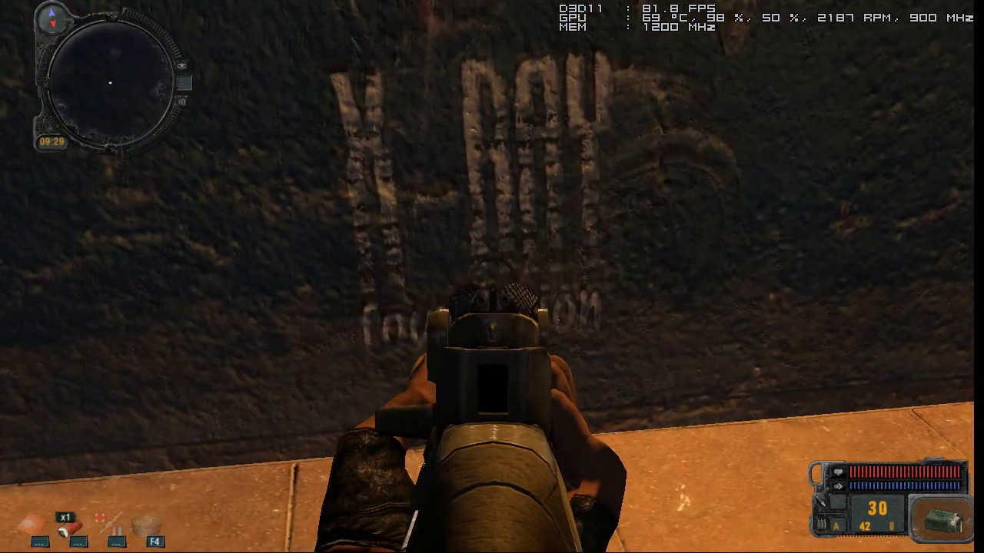
pyautogui.rightClick(492, 276)
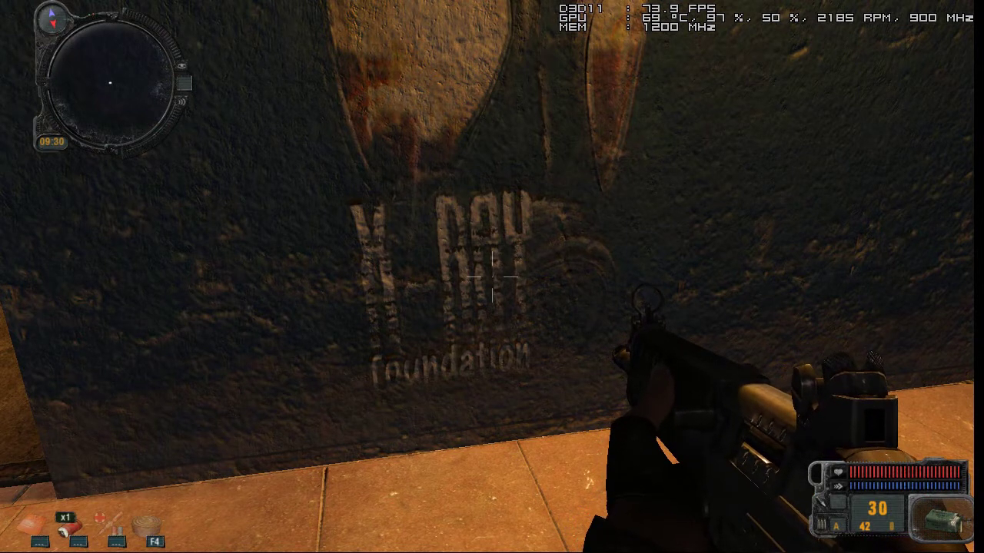
pyautogui.press('a')
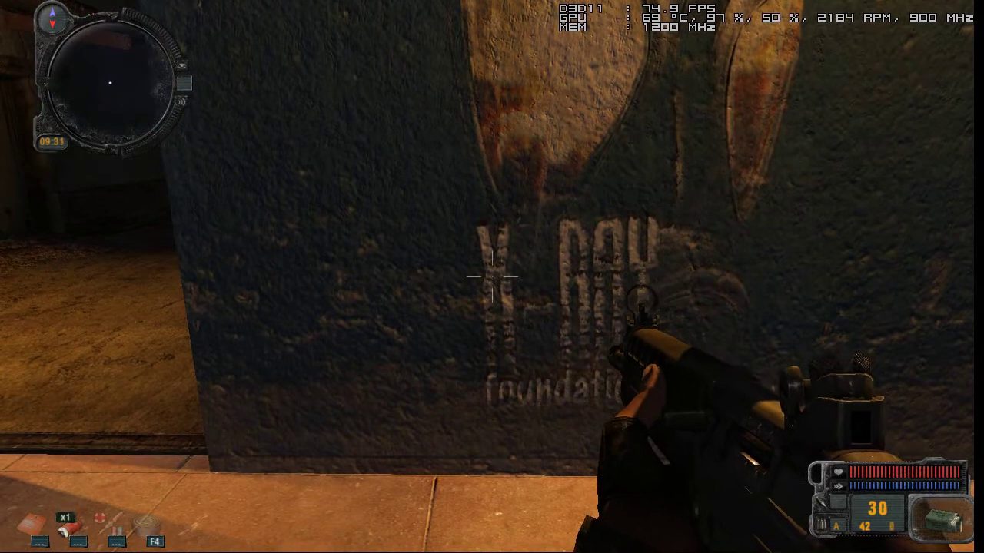
pyautogui.press('w')
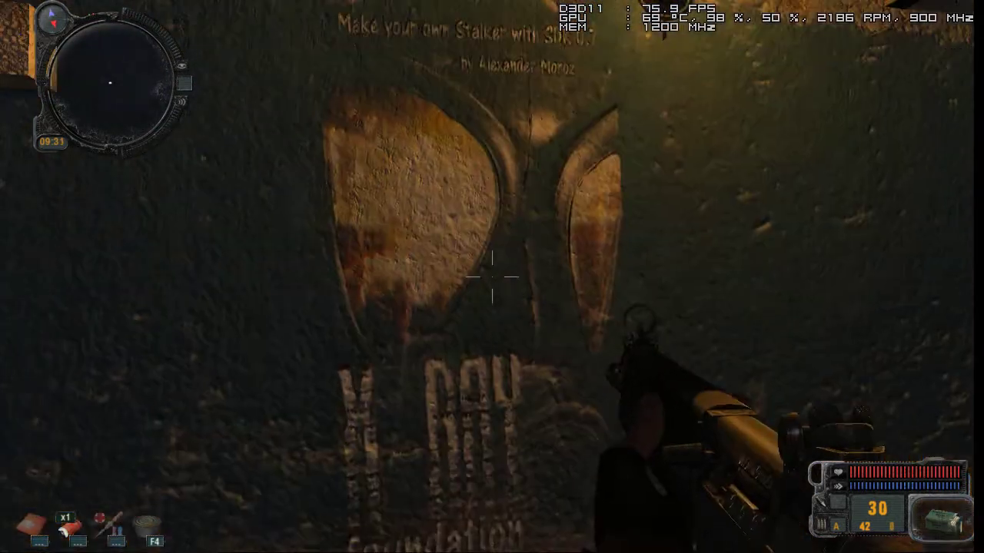
pyautogui.press('d')
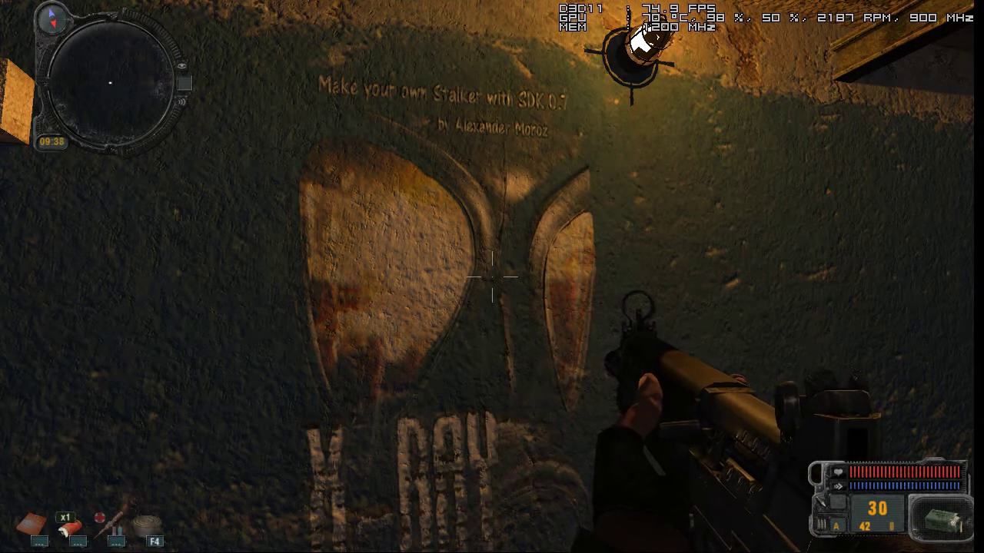
pyautogui.press('r')
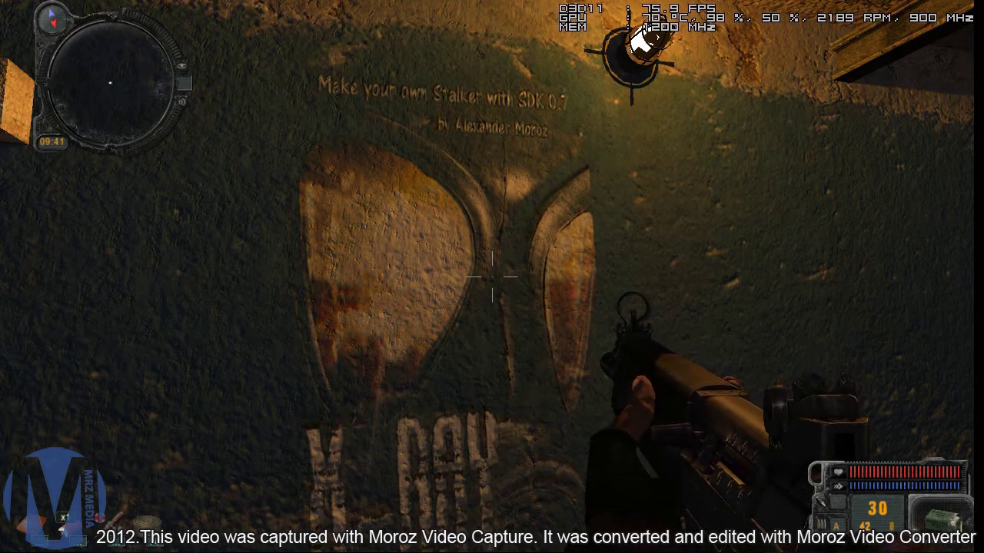
# Reposition in front of the X-Ray logo, glance at the ceiling lamp, and reload.
pyautogui.moveTo(491, 277)
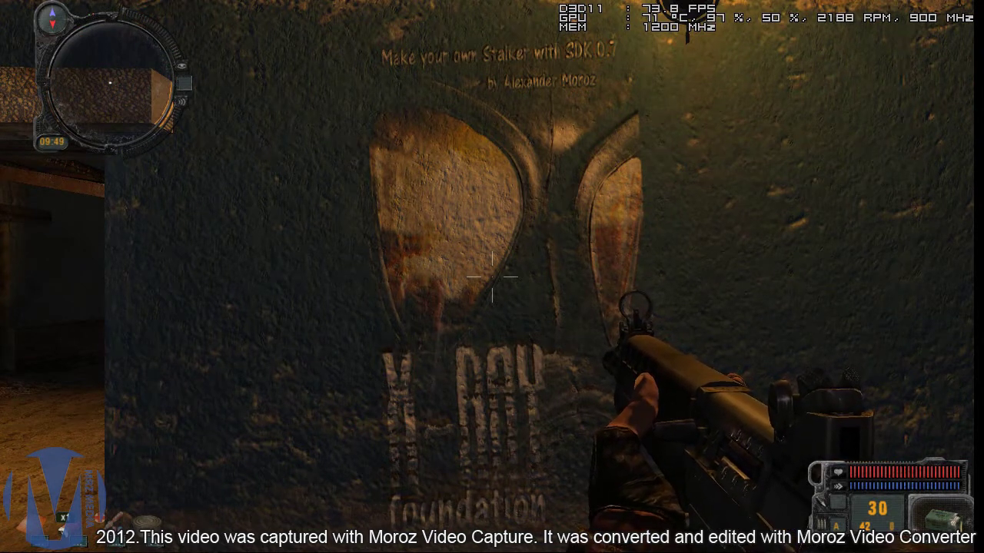
pyautogui.press('s')
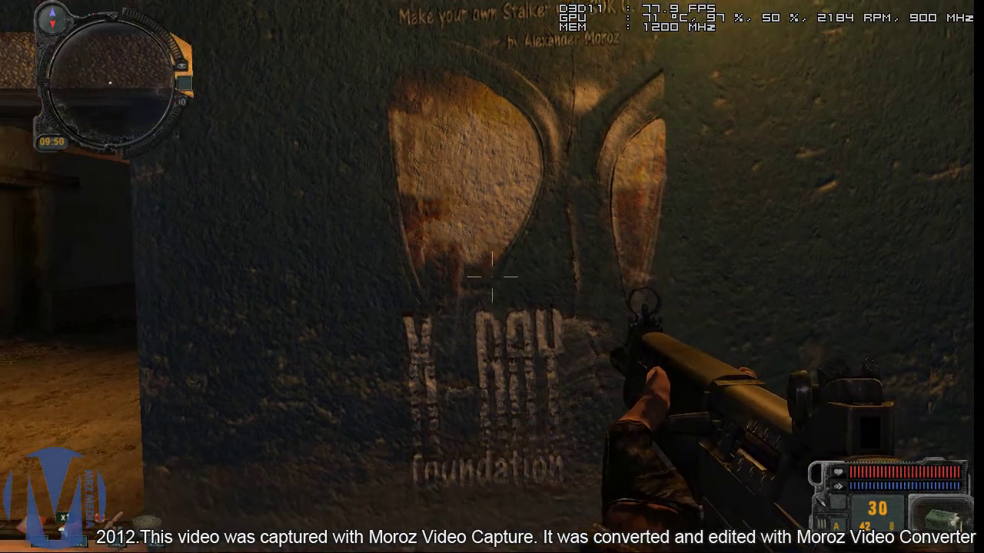
pyautogui.press('w')
pyautogui.press('s')
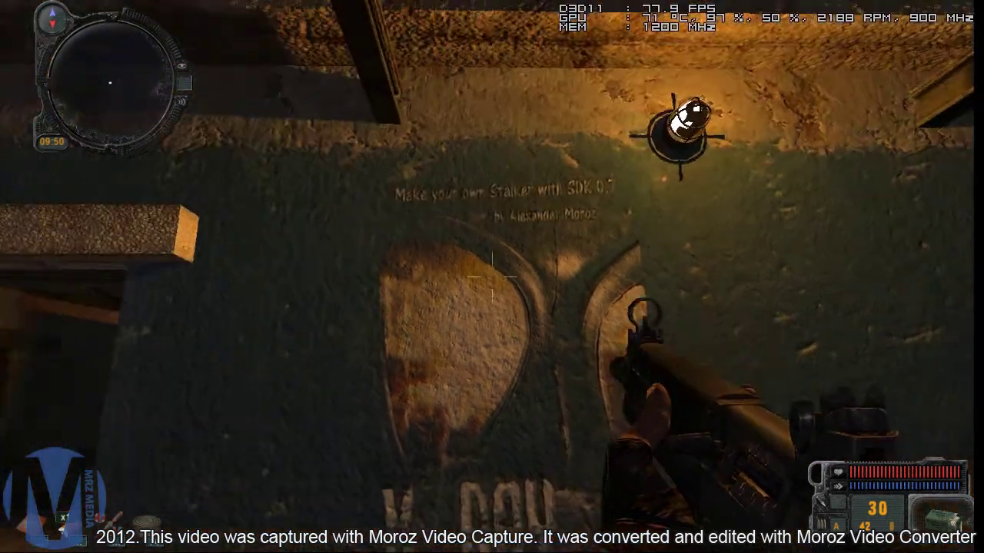
pyautogui.press('w')
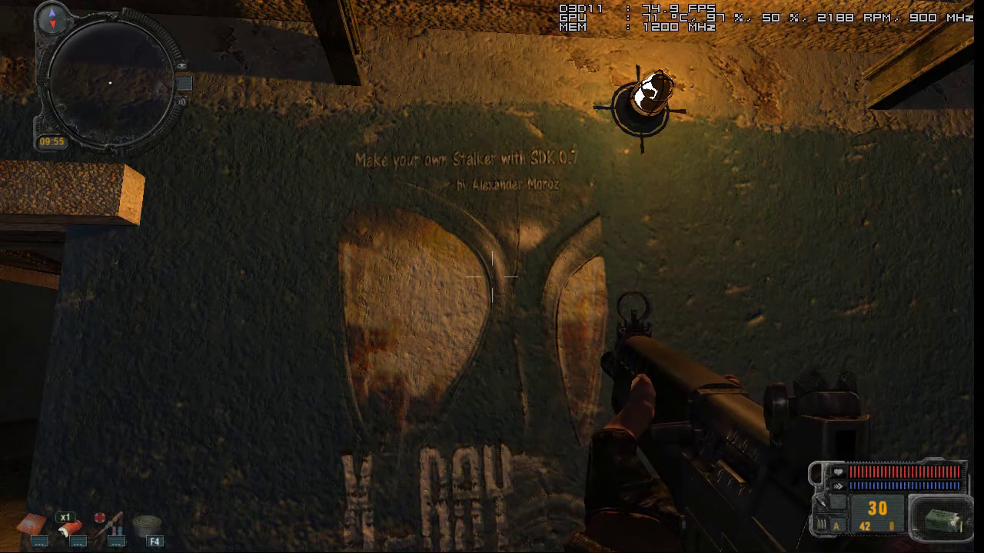
pyautogui.press('r')
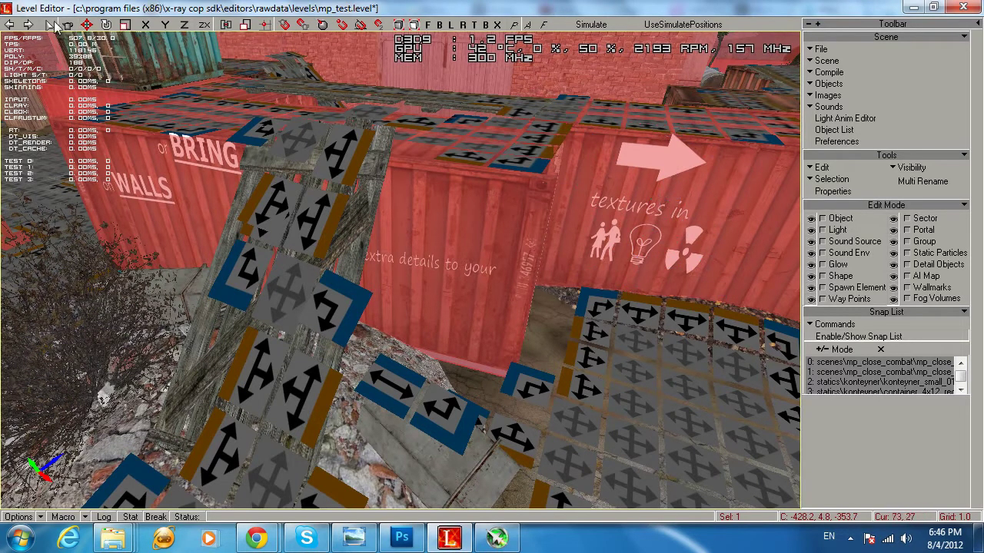
# Select the container's decal textures and fly the camera toward the wooden crates.
pyautogui.click(665, 280)
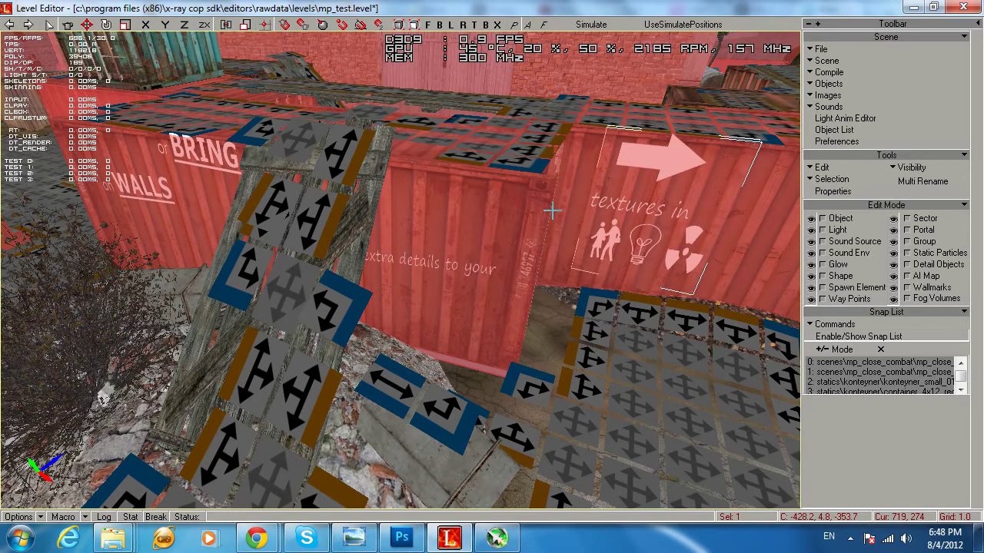
pyautogui.keyDown('shift'); pyautogui.moveTo(553, 211); pyautogui.dragTo(553, 210); pyautogui.keyUp('shift')
pyautogui.keyDown('shift'); pyautogui.moveTo(552, 210); pyautogui.dragTo(552, 211); pyautogui.keyUp('shift')
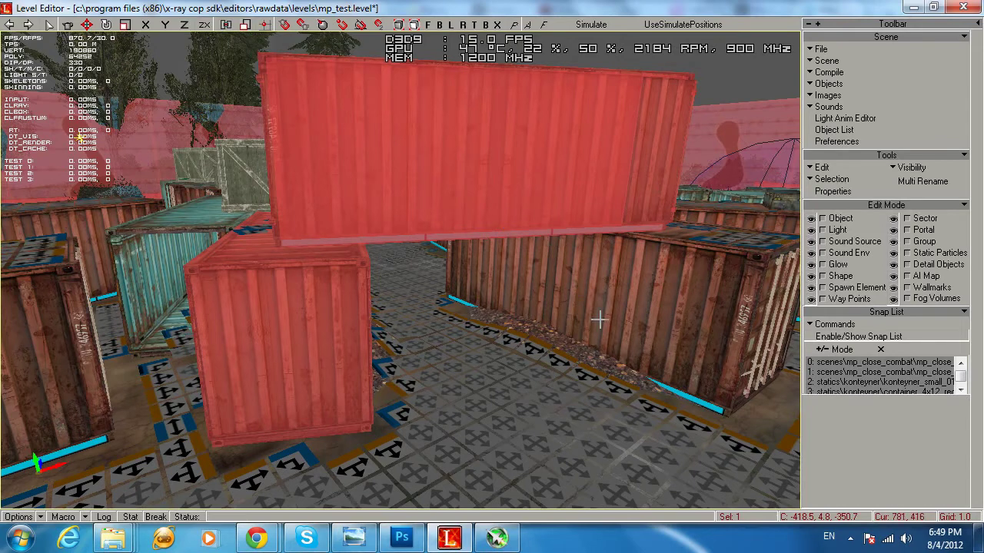
# Fly the camera forward and closer to the central rusty crates and containers.
pyautogui.keyDown('shift'); pyautogui.moveTo(599, 320); pyautogui.dragTo(507, 328); pyautogui.keyUp('shift')
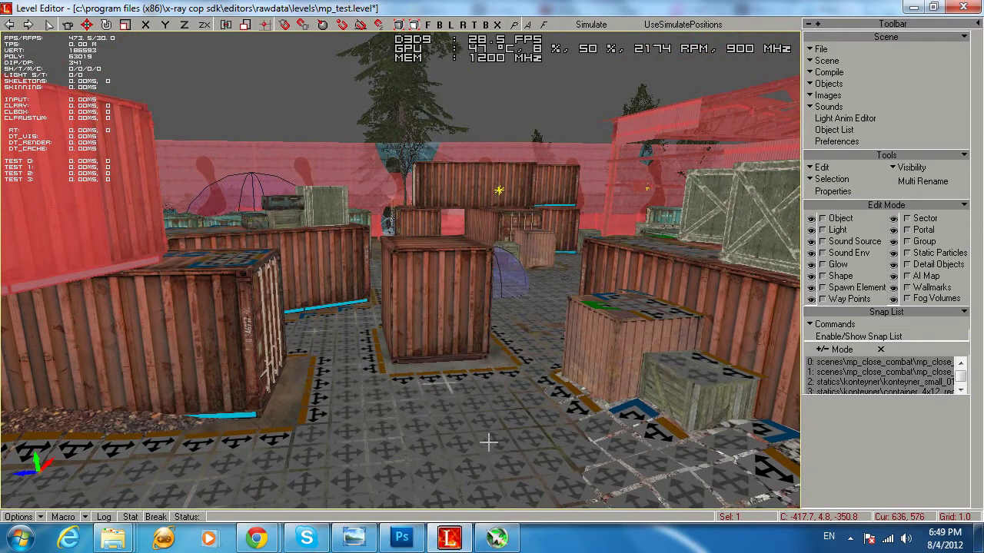
pyautogui.keyDown('shift'); pyautogui.moveTo(492, 453); pyautogui.dragTo(488, 443); pyautogui.keyUp('shift')
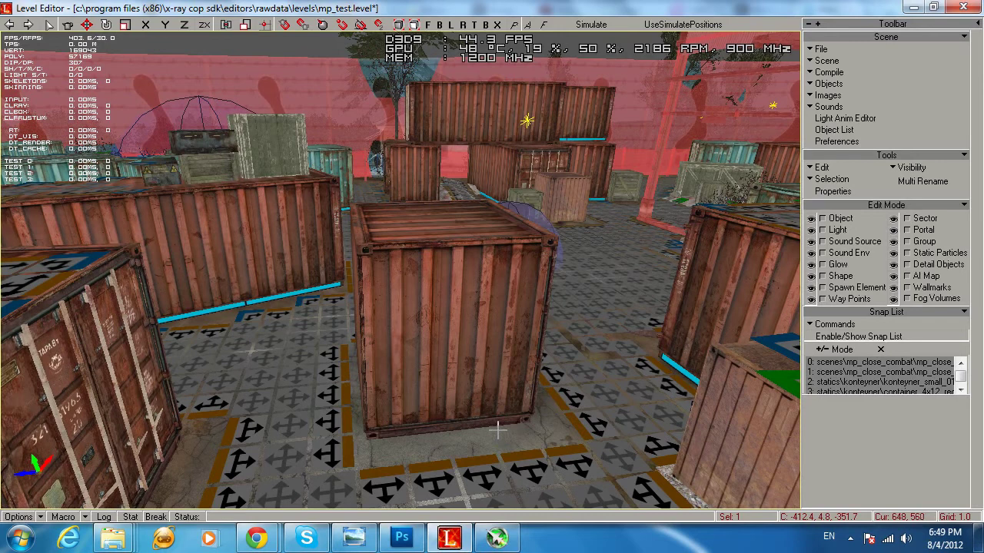
# Set Edit Mode to Object in the right-hand panel.
pyautogui.click(839, 221)
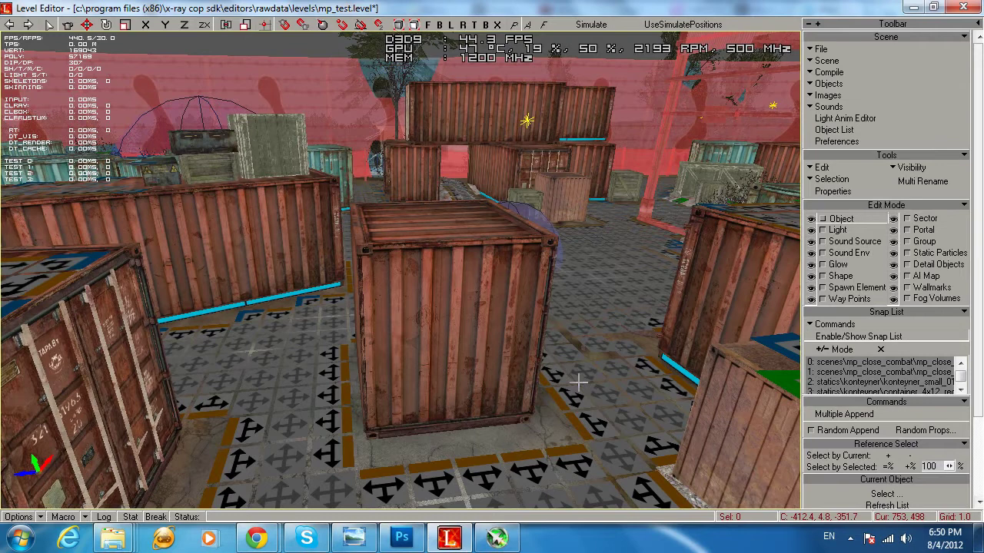
# Save mp_test.level via Scene > File > Save.
pyautogui.click(824, 49)
pyautogui.click(824, 87)
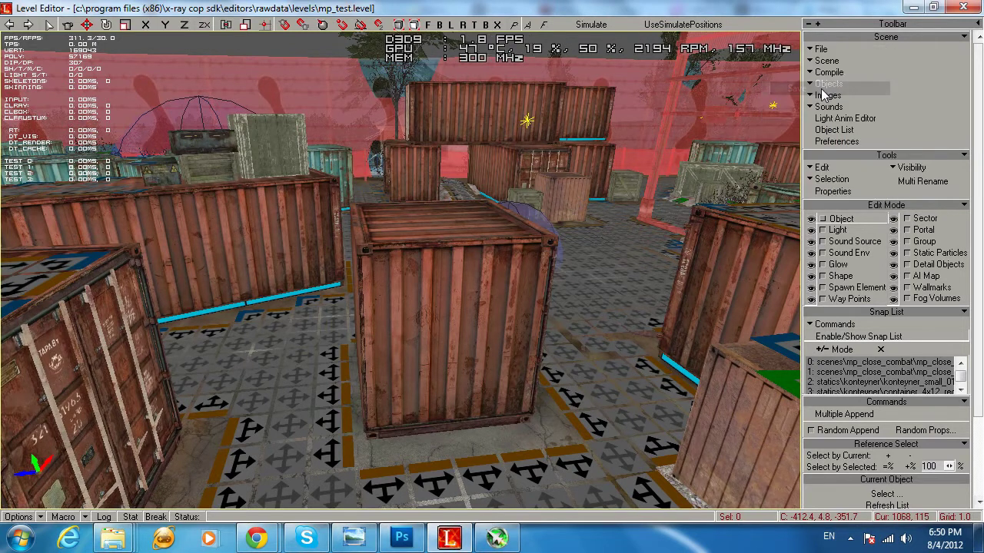